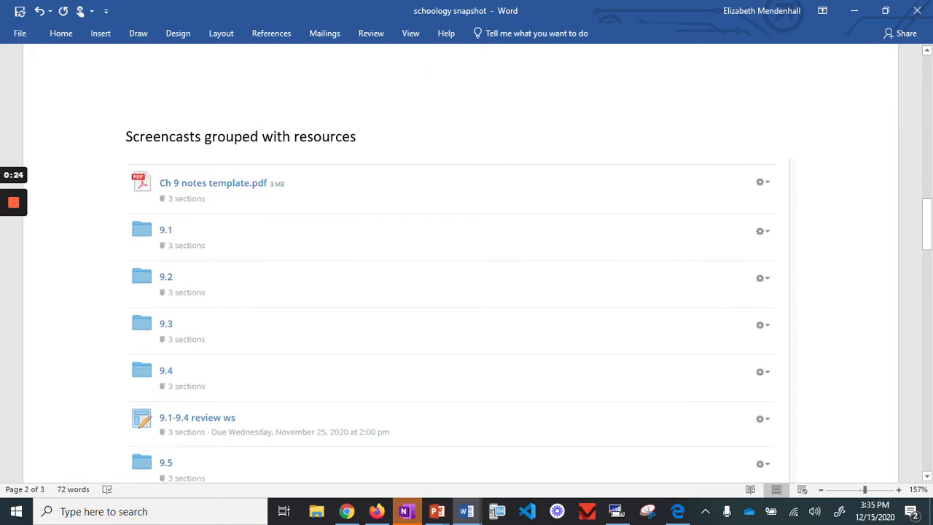
Step: Review the examples of screencasts grouped with resources and screencasts in one folder in the schoology snapshot document
scroll(466, 262, down, 3)
scroll(796, 134, down, 7)
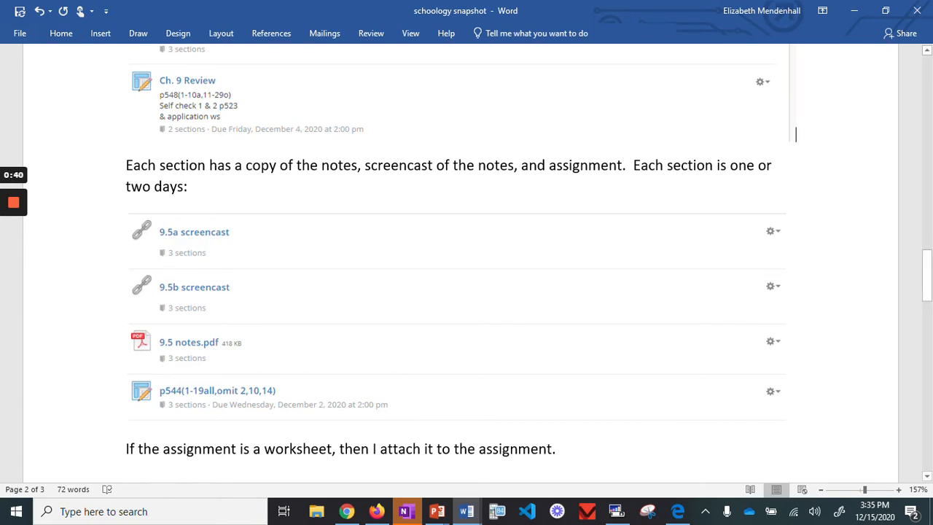
scroll(467, 292, down, 10)
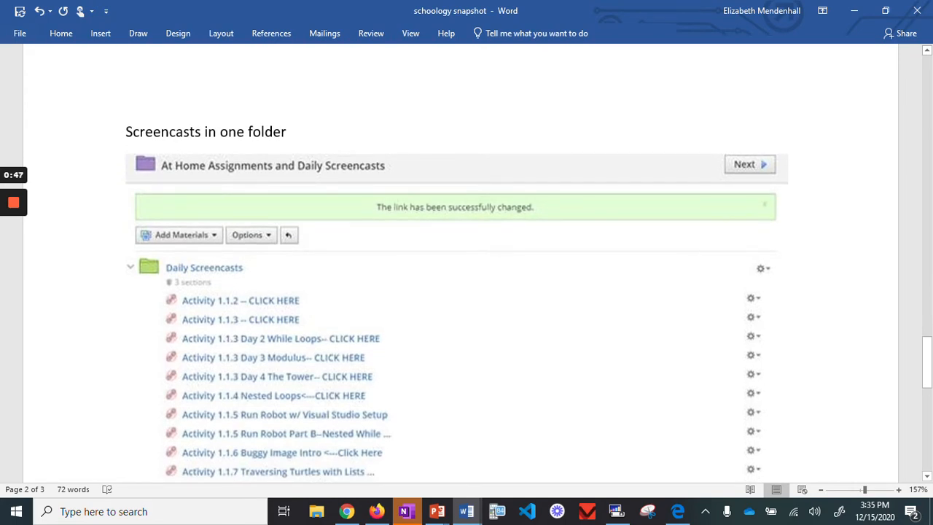
scroll(467, 292, down, 3)
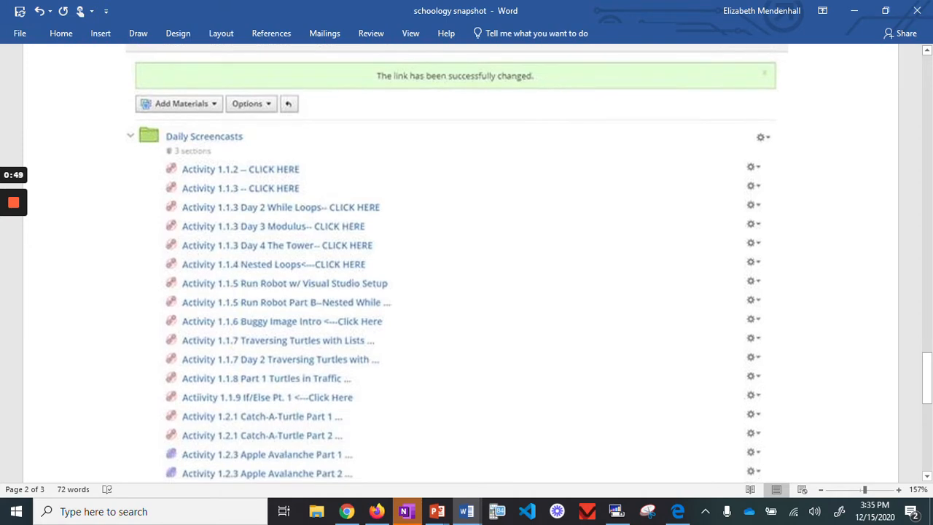
scroll(467, 262, down, 4)
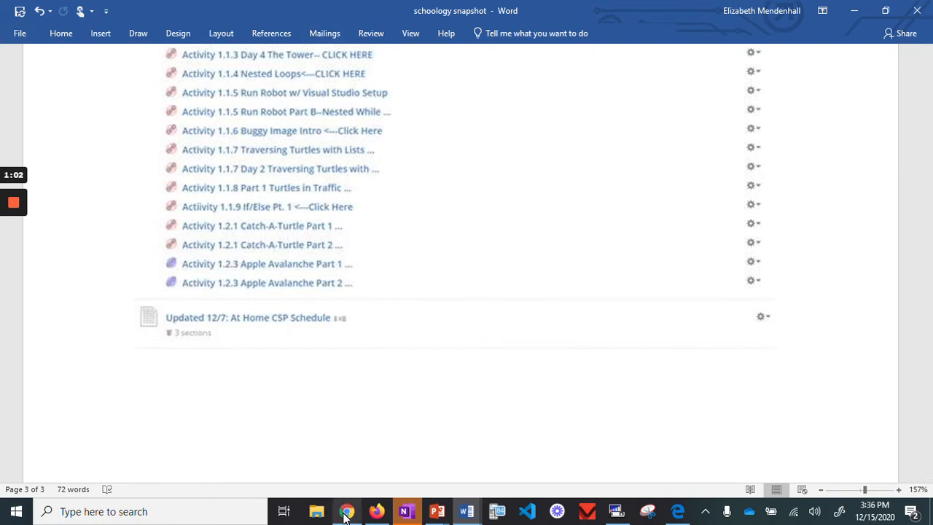
Step: Switch to Firefox and copy the share link of the "Calc 7.8a part 1" video from the Loom library
mouse_move(347, 513)
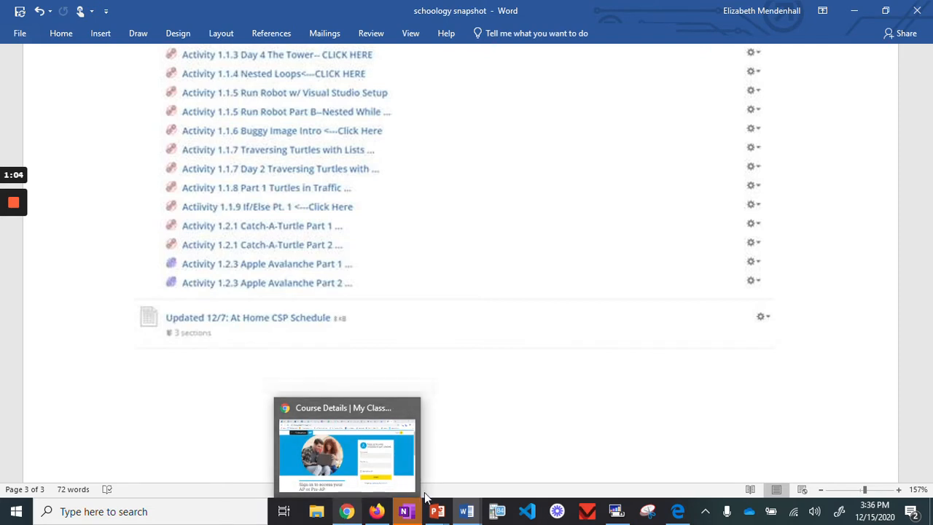
click(375, 510)
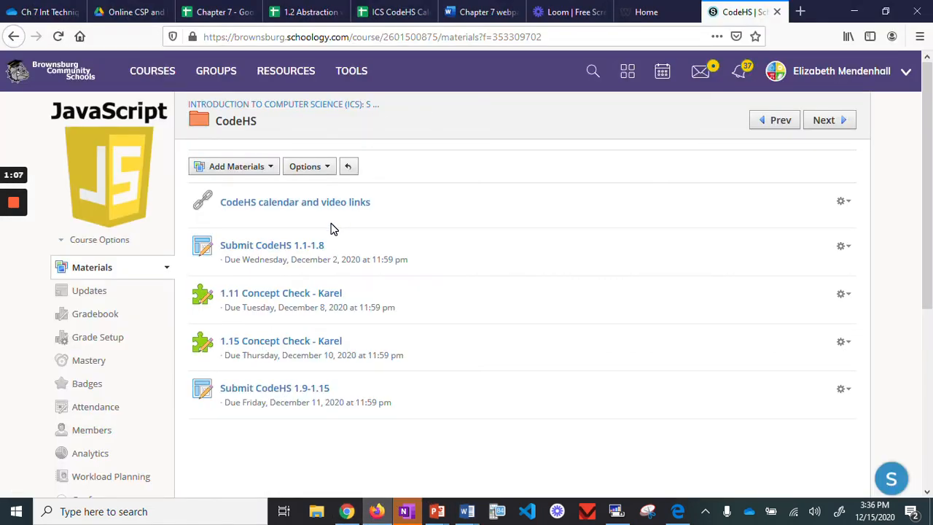
click(246, 172)
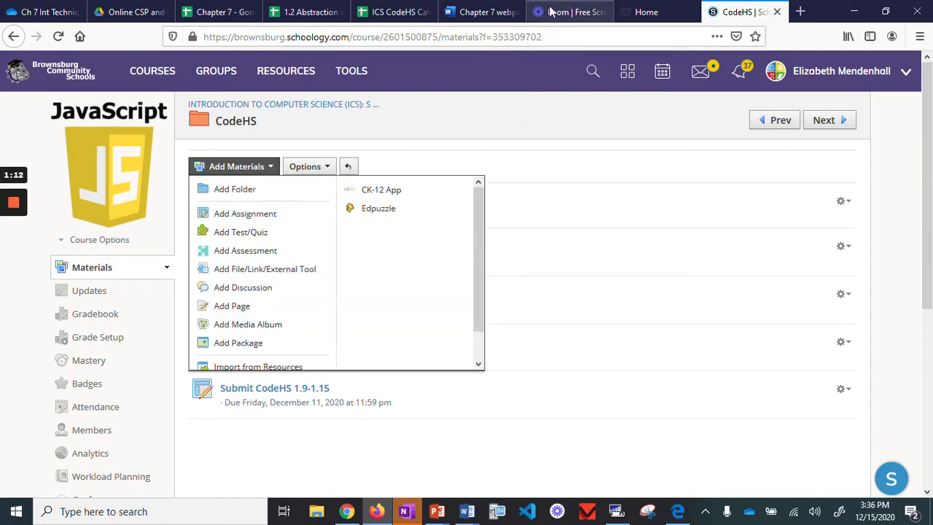
click(573, 16)
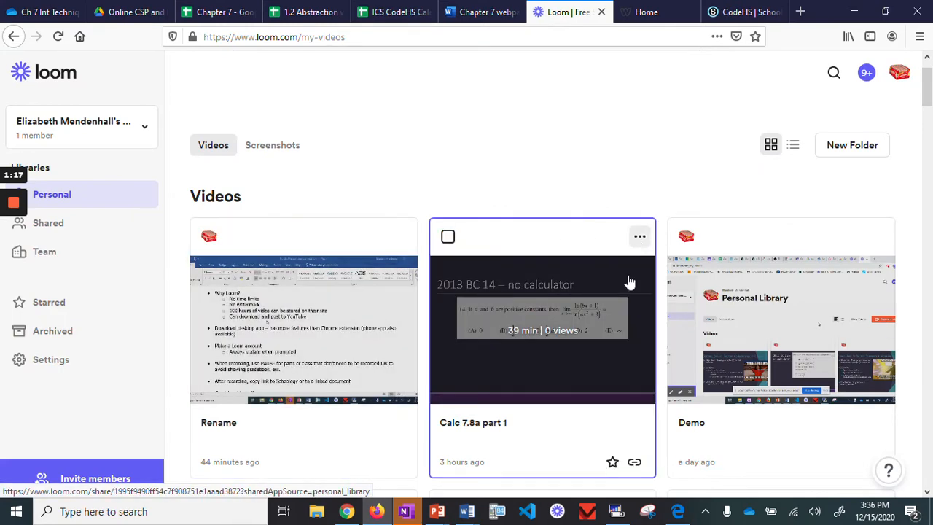
click(634, 464)
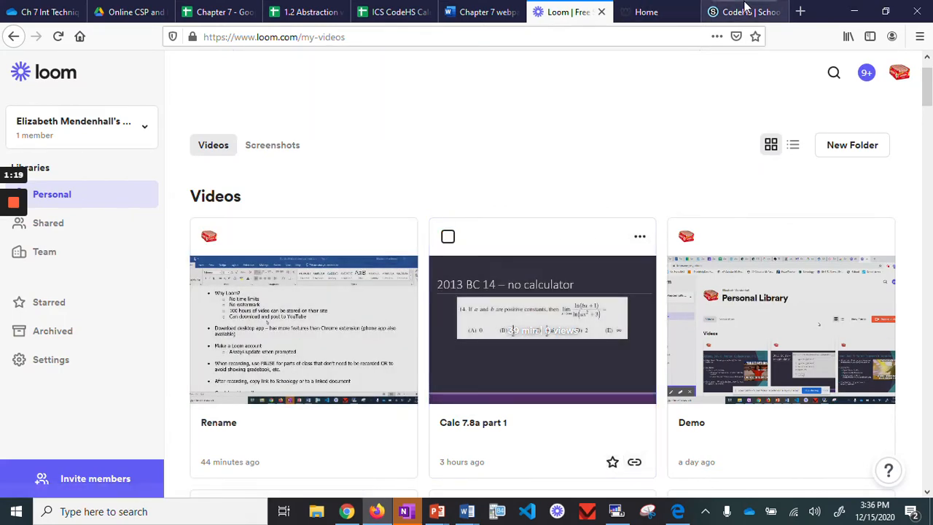
Step: Add a link titled "Calc notes" with the copied Loom video address to the CodeHS materials folder in Schoology
click(751, 13)
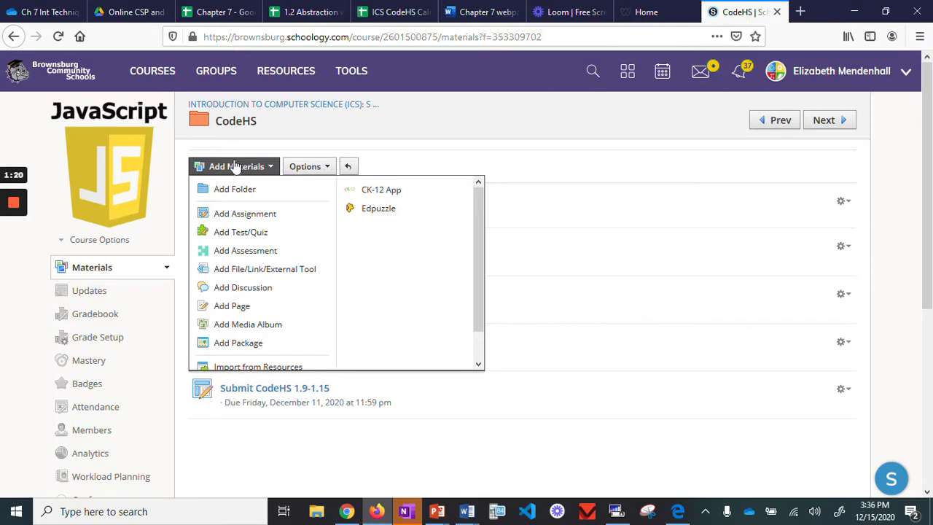
click(283, 272)
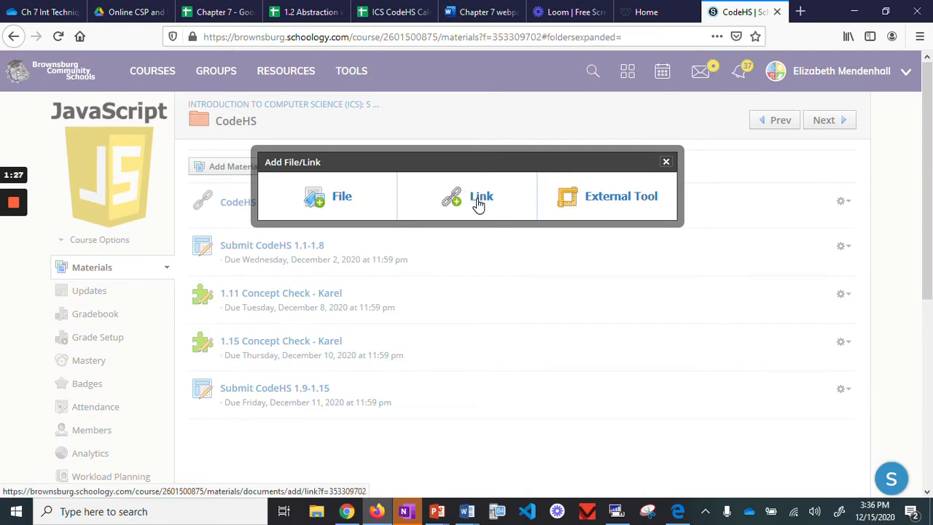
click(479, 203)
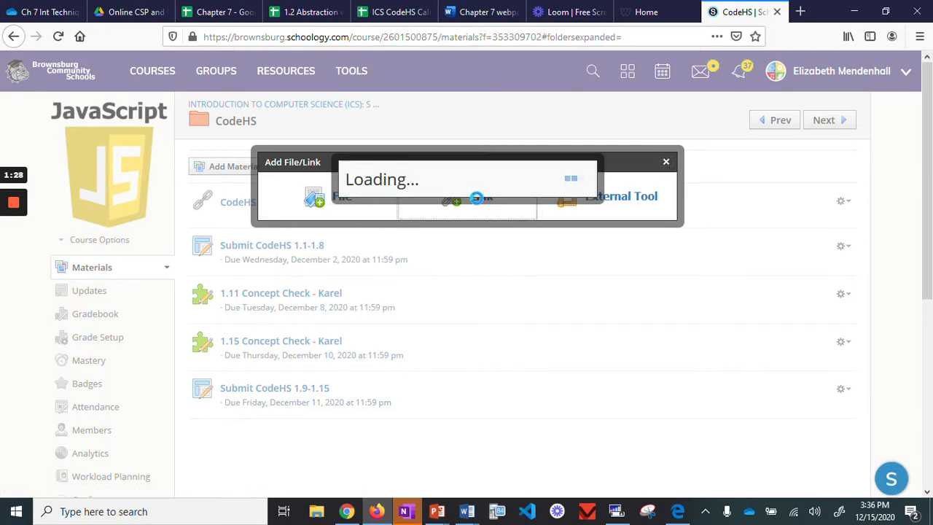
click(430, 168)
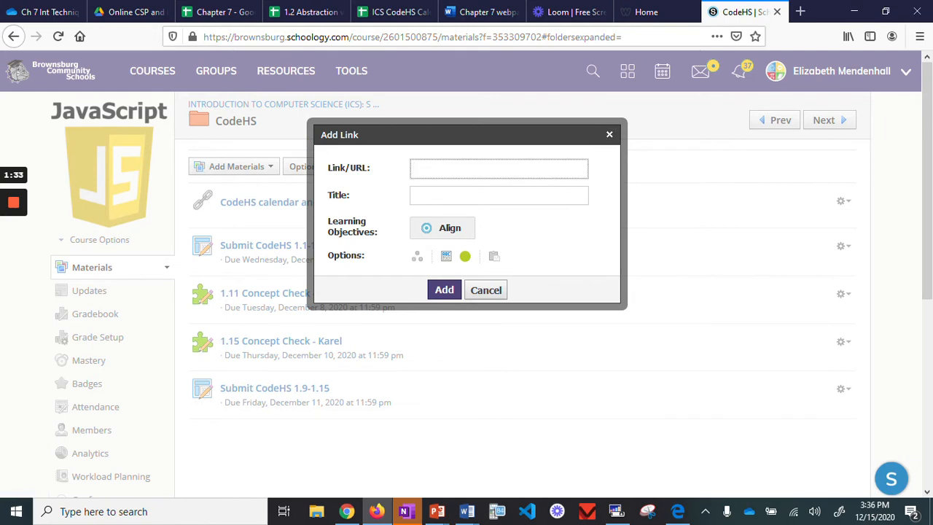
key(ctrl+v)
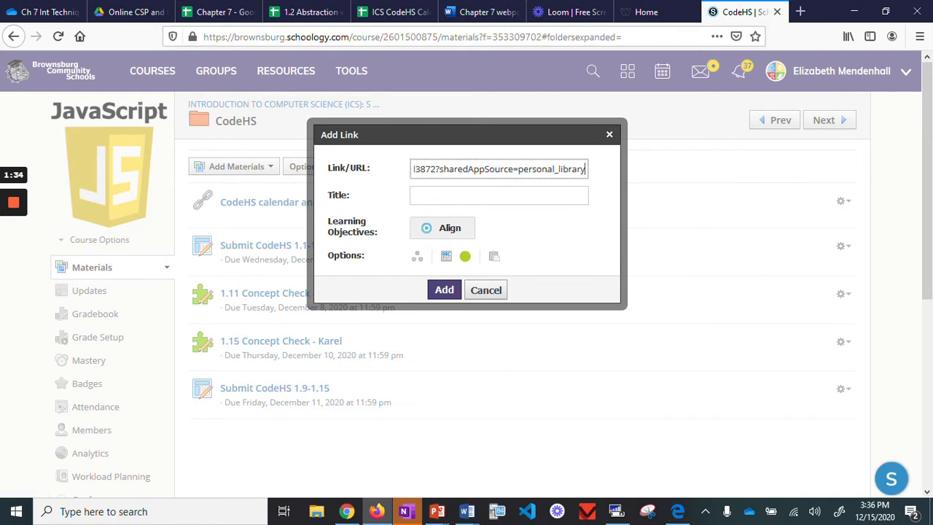
click(431, 196)
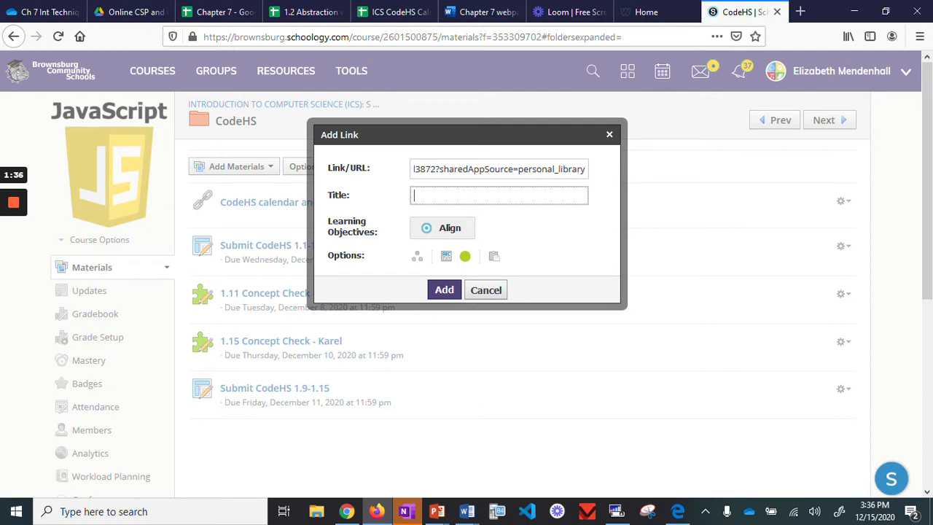
text(Calc notes)
click(444, 289)
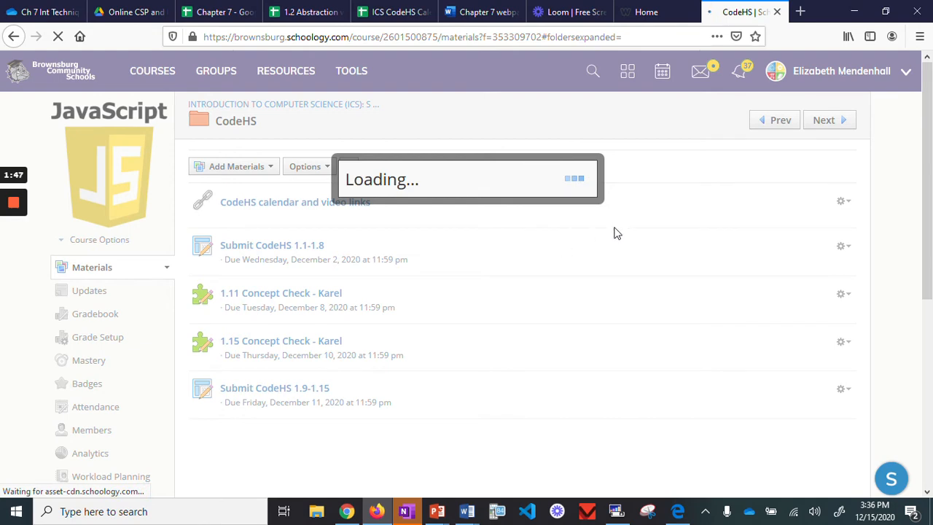
Step: Open the new Calc notes link to check how it displays, and return to the CodeHS folder
scroll(630, 349, down, 2)
scroll(632, 350, down, 1)
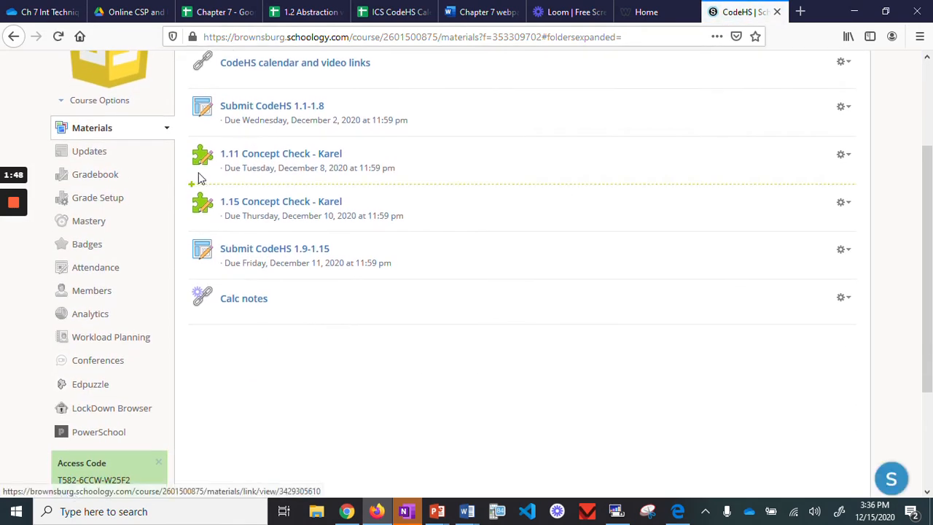
click(256, 309)
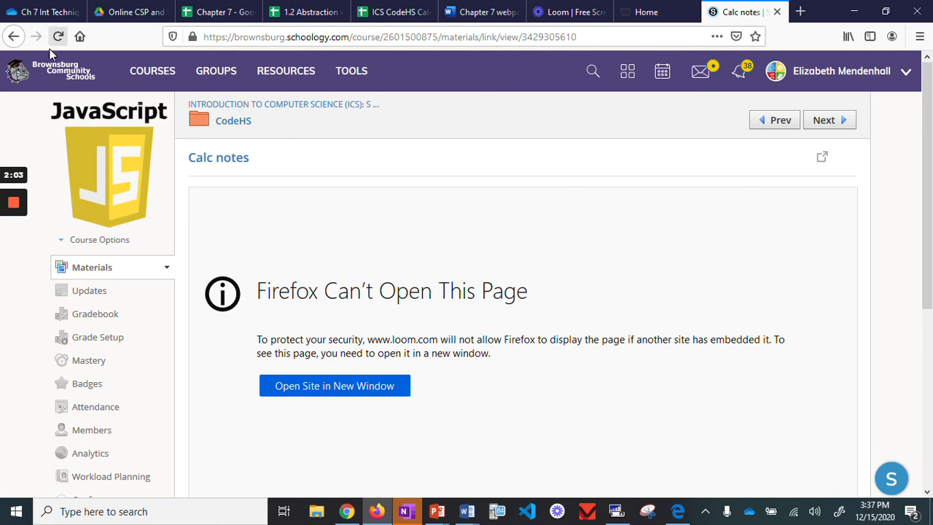
click(11, 38)
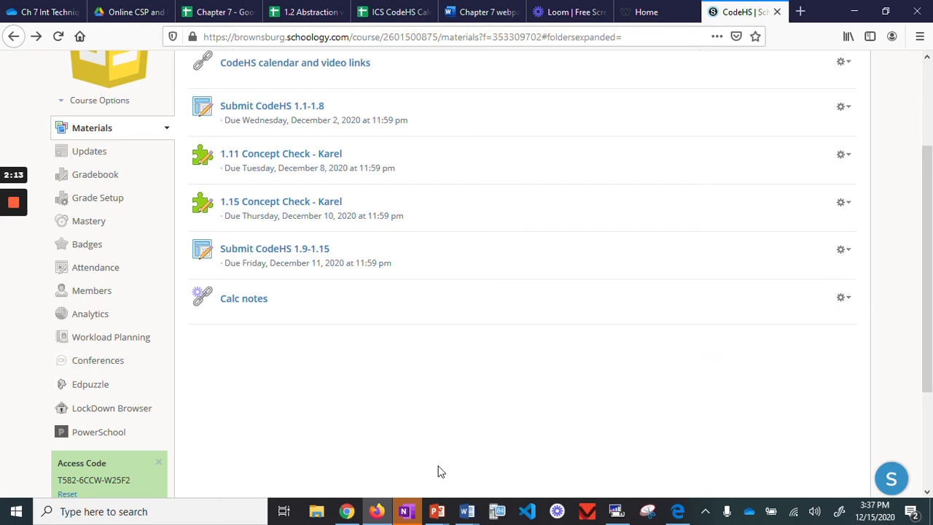
Step: Open the CodeHS calendar and video links material and preview the video link of one of its exercises
scroll(361, 186, up, 2)
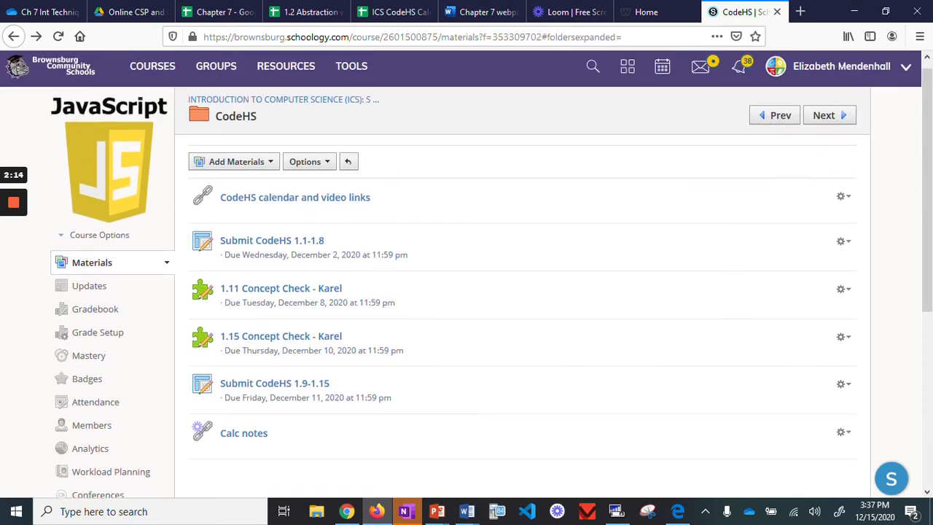
click(311, 206)
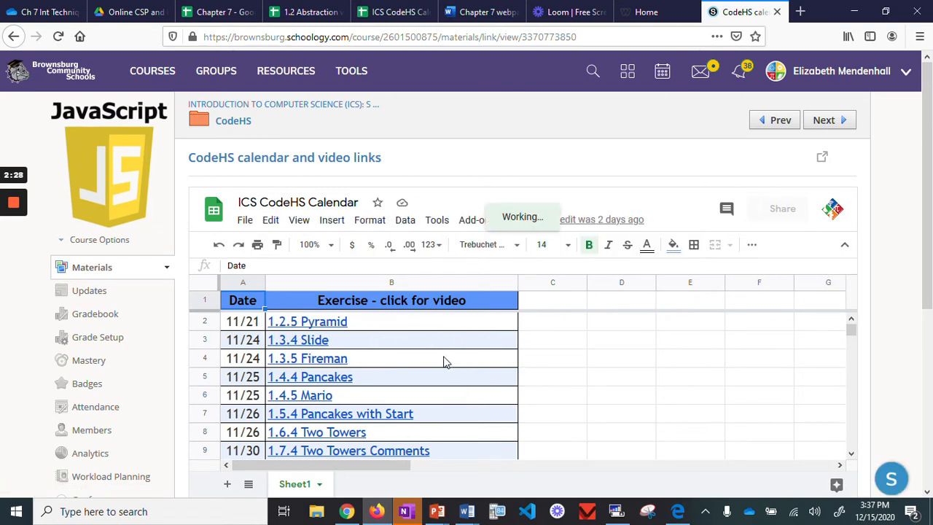
mouse_move(328, 368)
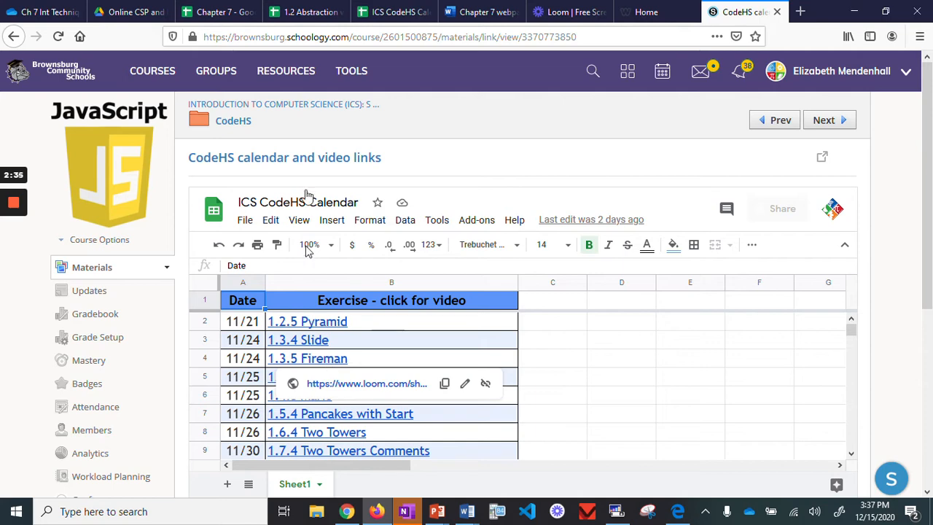
Step: Open the Chapter 7 webpage document and examine its schedule table of dates, sections, notes, videos and homework
click(455, 12)
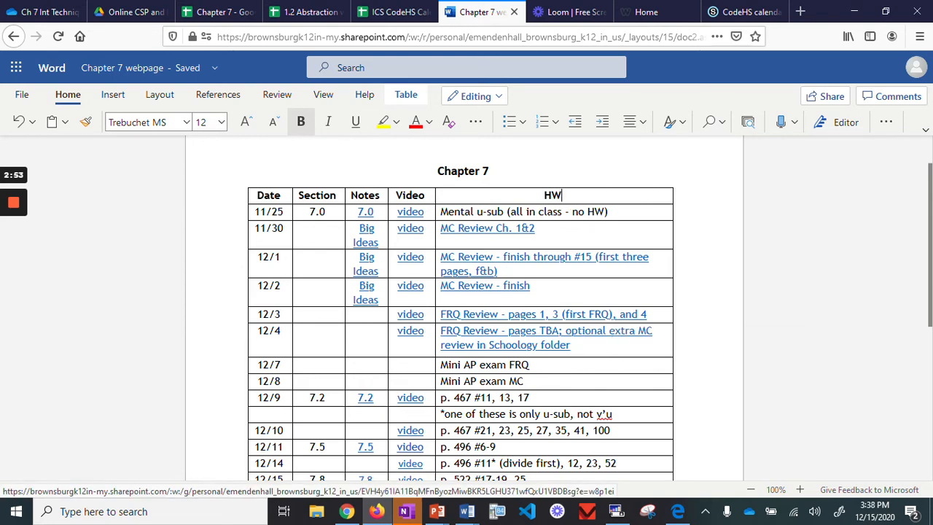
scroll(711, 207, up, 1)
click(711, 206)
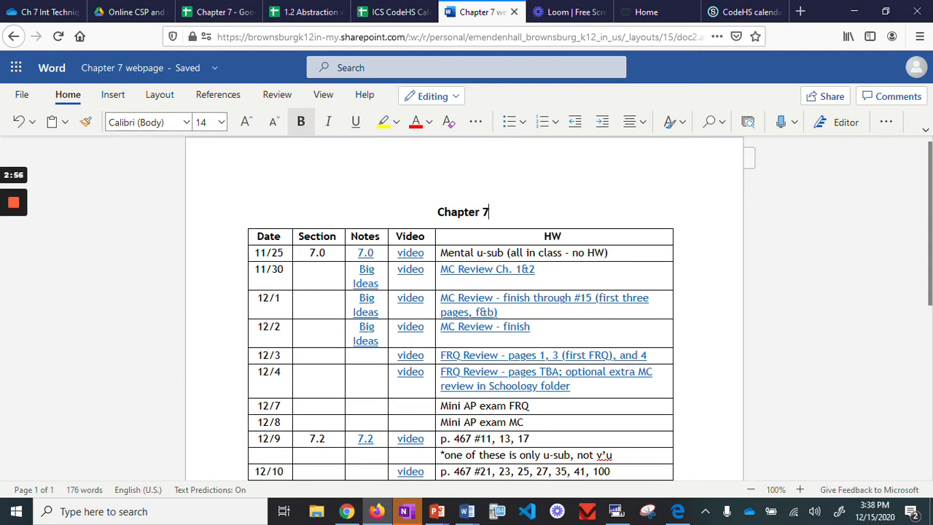
scroll(481, 212, down, 2)
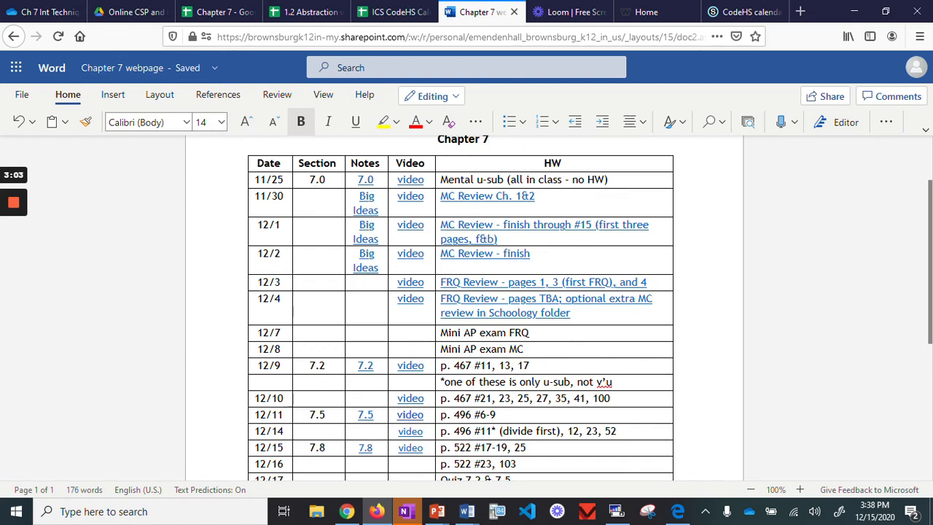
click(309, 196)
scroll(309, 196, down, 1)
scroll(310, 195, up, 1)
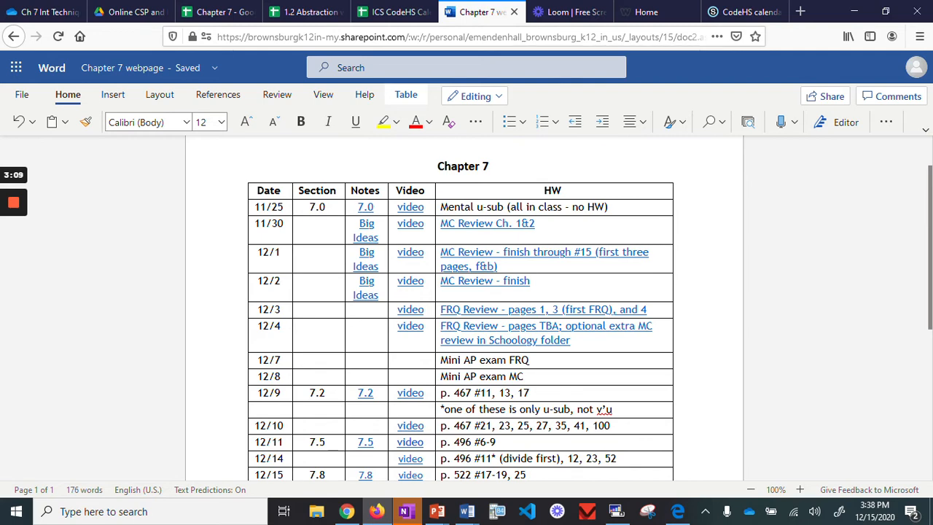
scroll(465, 306, down, 4)
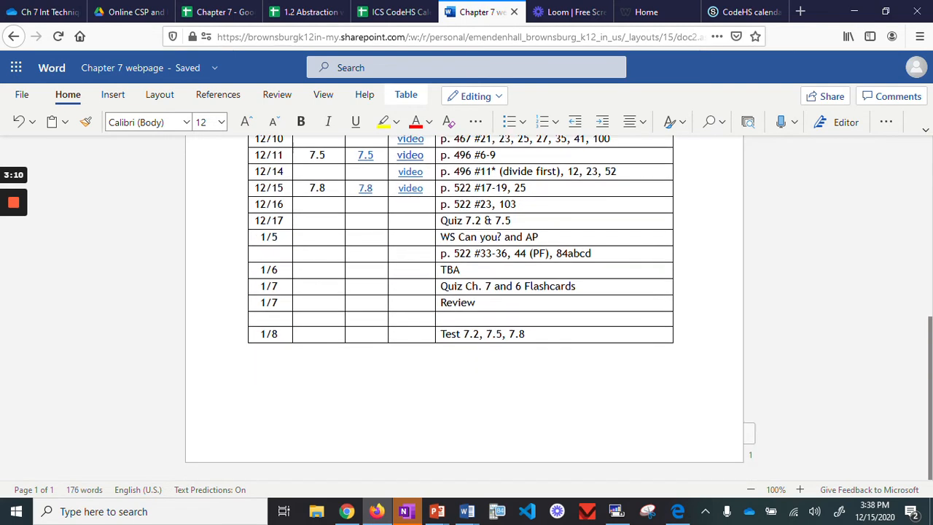
scroll(464, 306, up, 3)
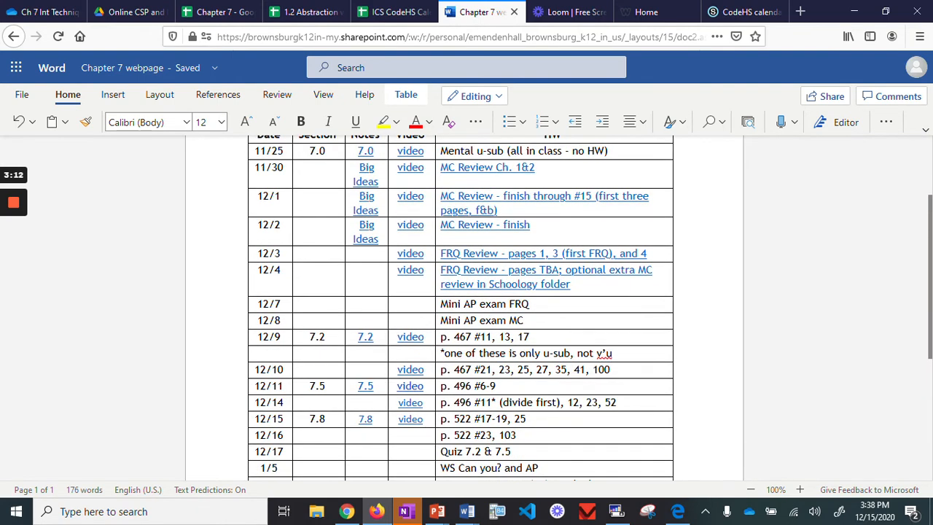
Step: Enter "video" in the Video column of the 12/16 row and link it to the copied Loom video address
click(411, 435)
text(video)
double_click(414, 437)
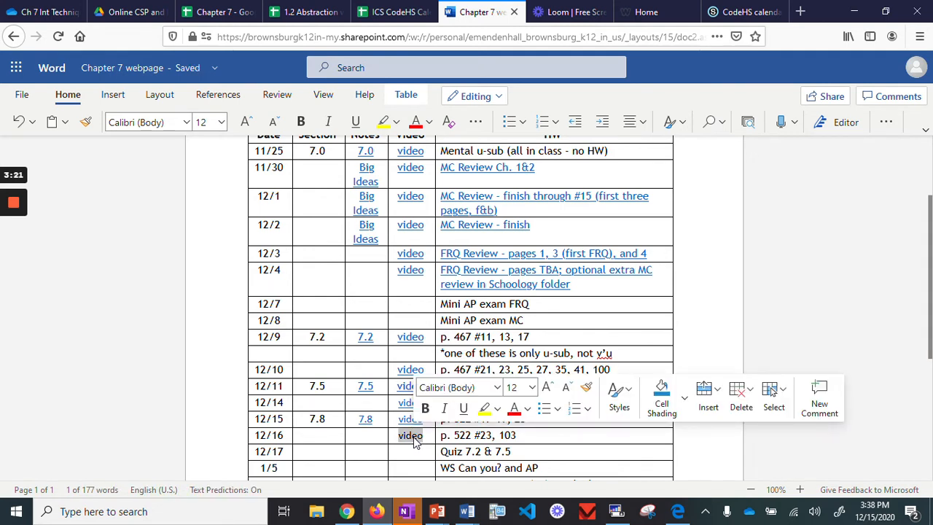
right_click(414, 437)
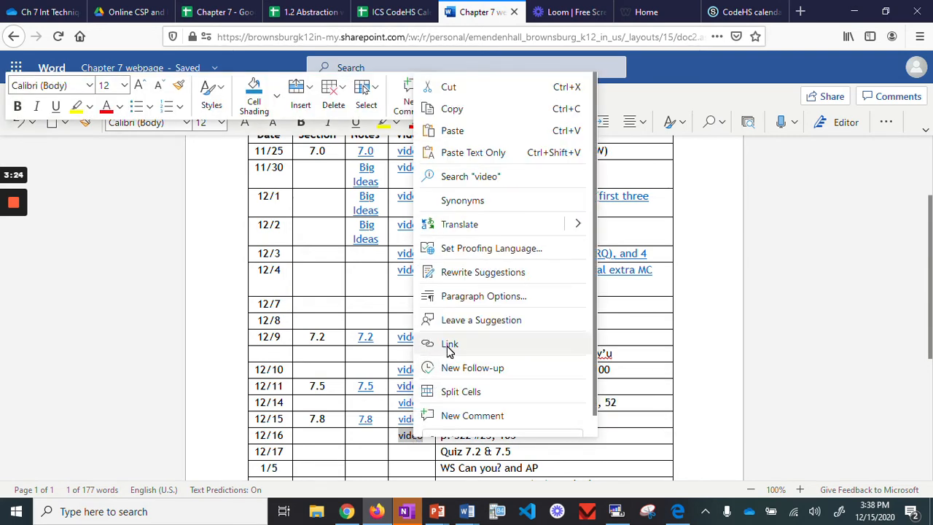
click(450, 348)
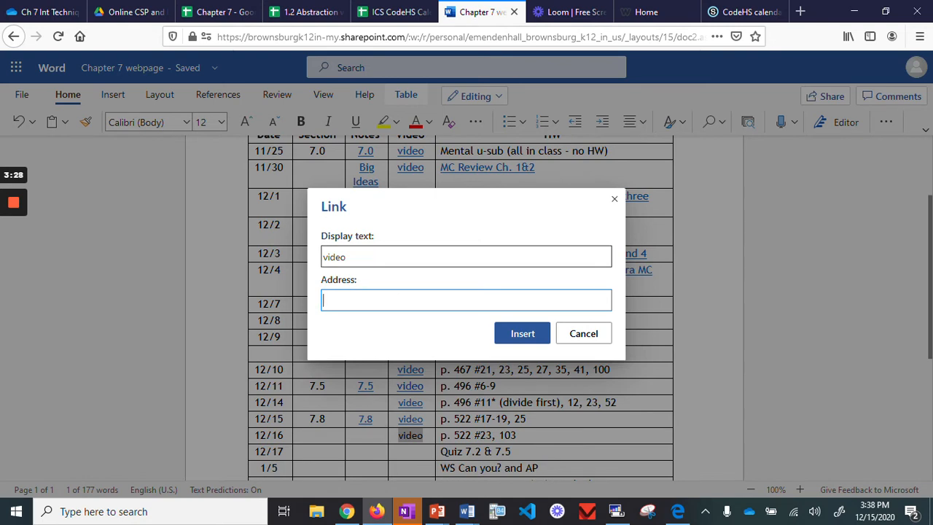
key(ctrl+v)
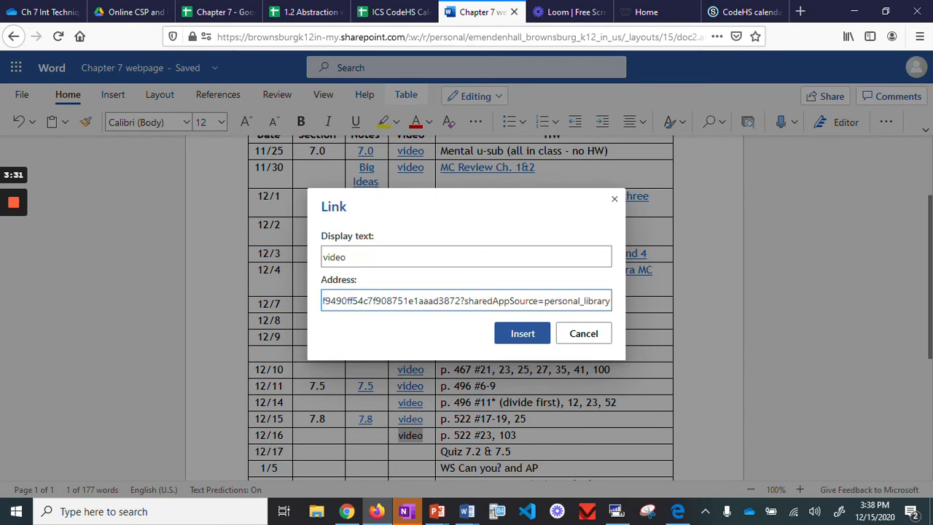
click(520, 334)
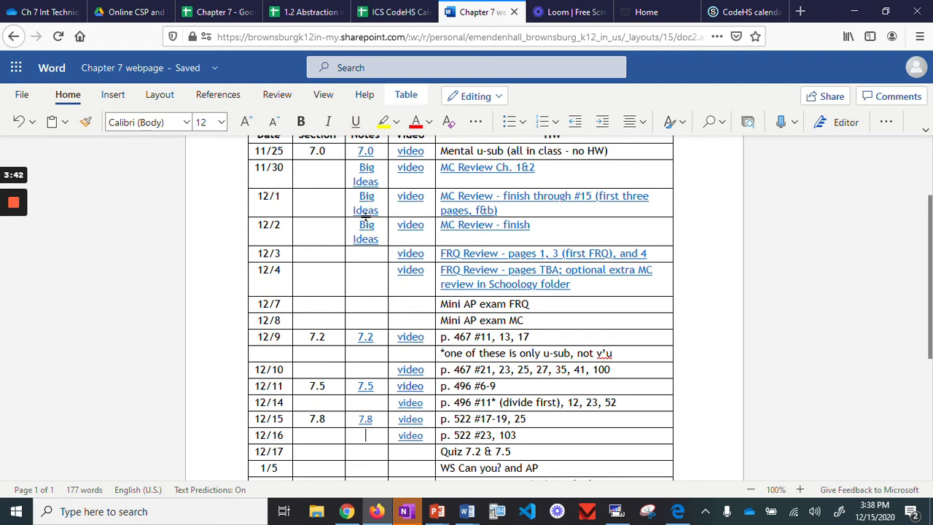
Step: Enter "7.8" in the Notes column of the 12/16 row and select that text
scroll(366, 217, up, 1)
scroll(366, 217, down, 1)
scroll(364, 325, down, 3)
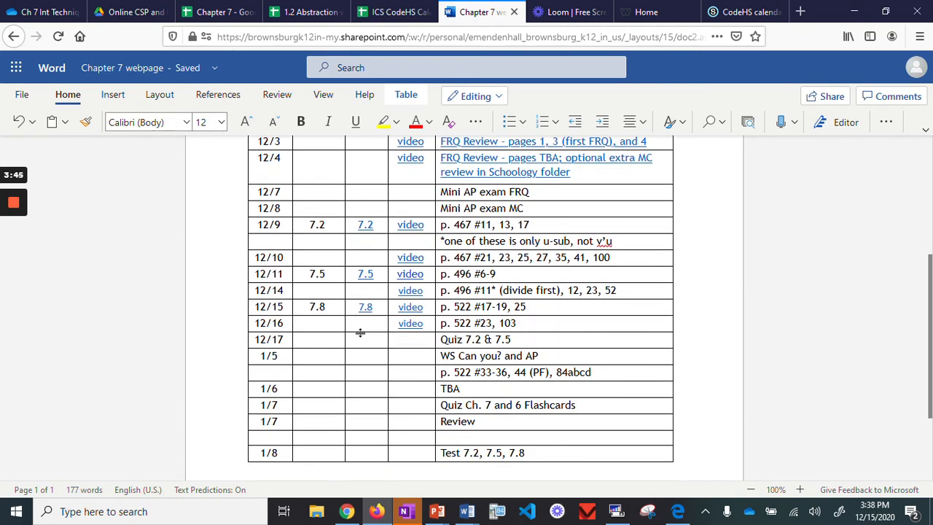
text(7.8)
key(shift+Home)
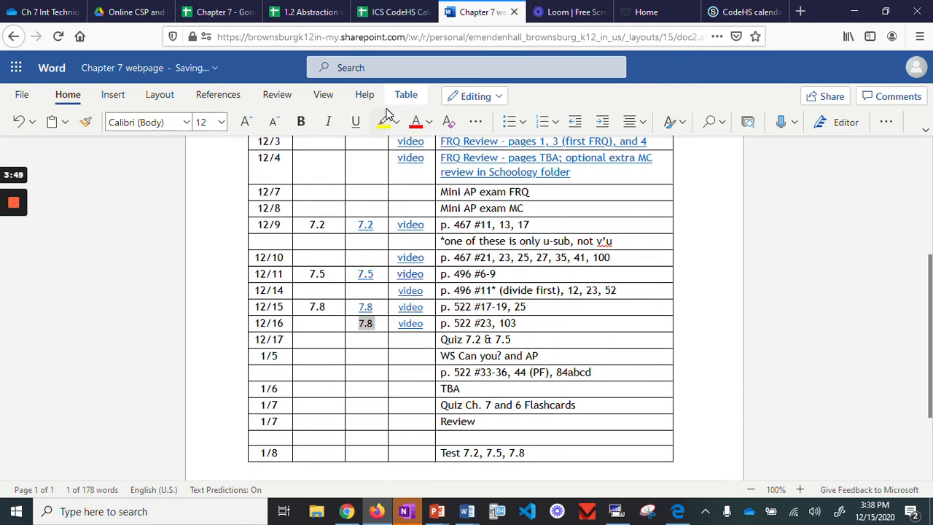
Step: Switch to the Ch 7 Int Techniques folder in OneDrive and create a sharing link for the 7-8a Notes Improper Integrals document
click(41, 14)
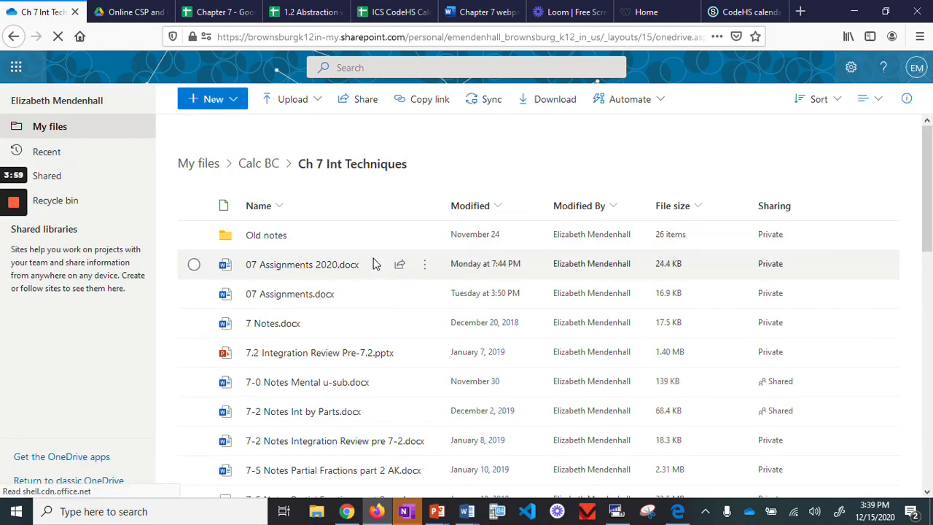
scroll(373, 264, down, 5)
scroll(373, 264, down, 10)
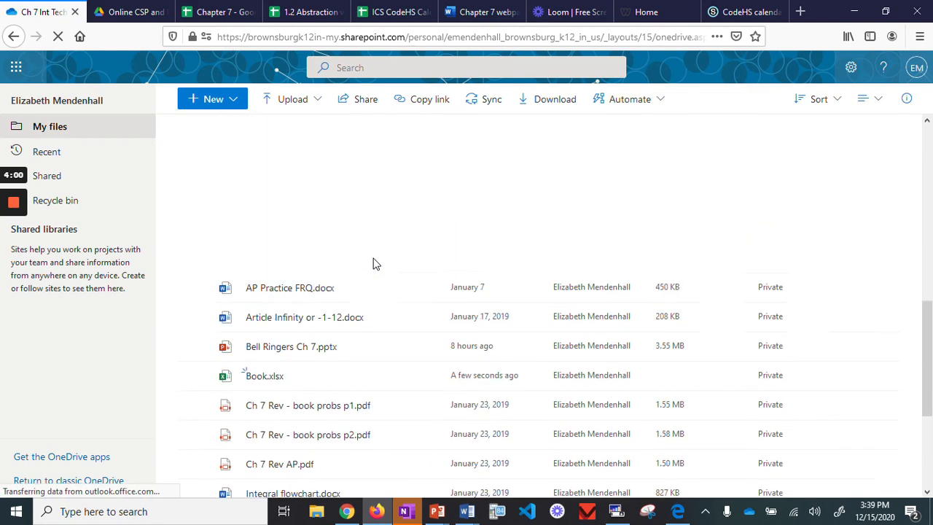
scroll(385, 381, down, 2)
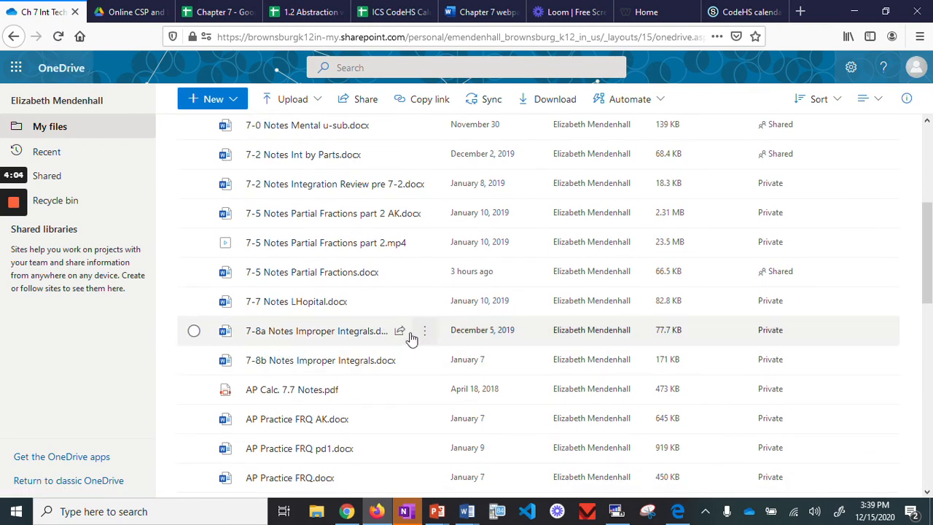
mouse_move(428, 339)
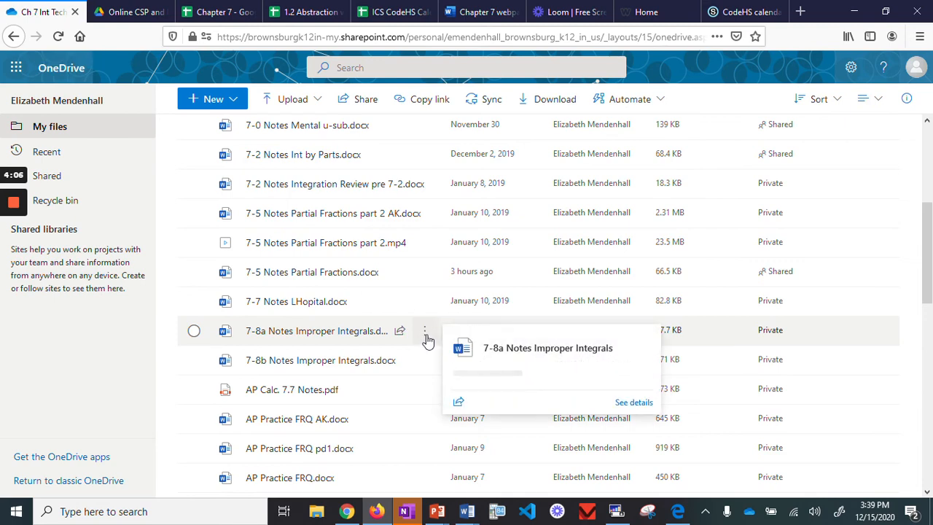
click(426, 336)
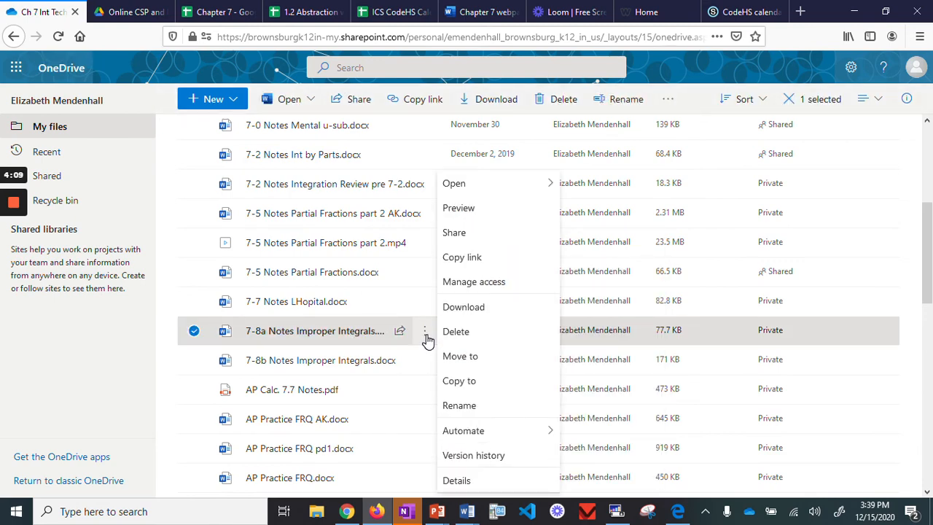
click(472, 261)
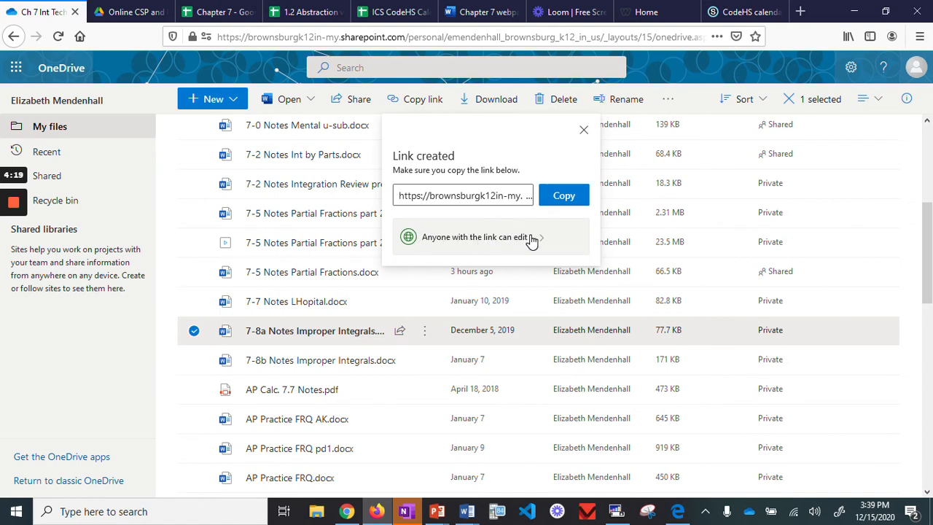
Step: Disallow editing for anyone with the sharing link, apply the setting, and copy the link
click(476, 241)
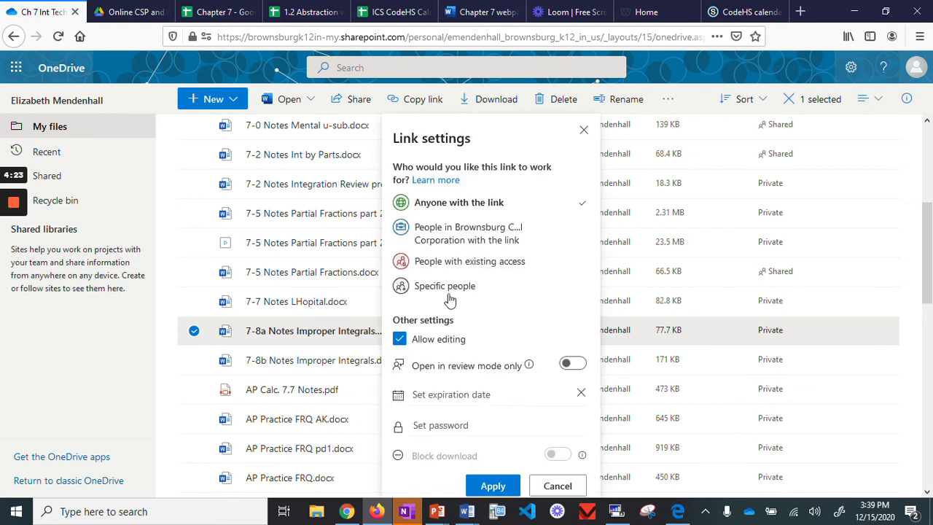
click(400, 339)
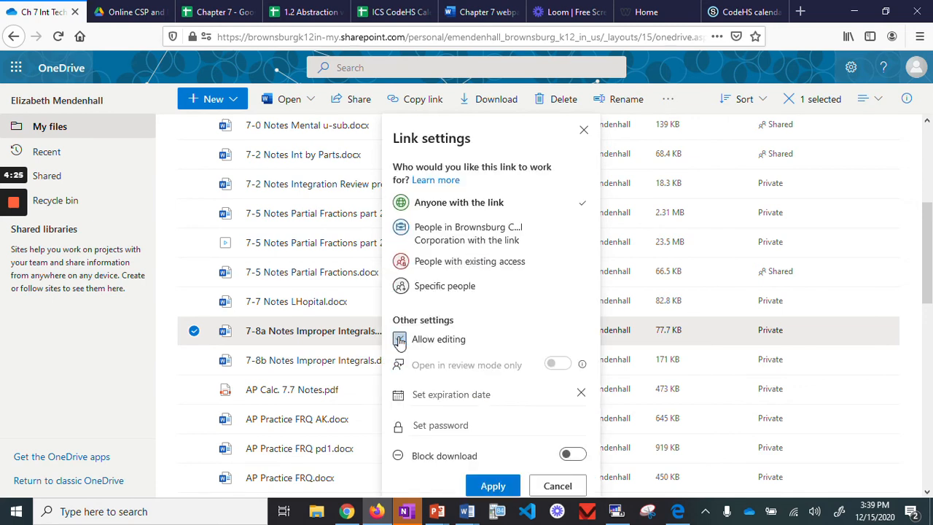
click(493, 486)
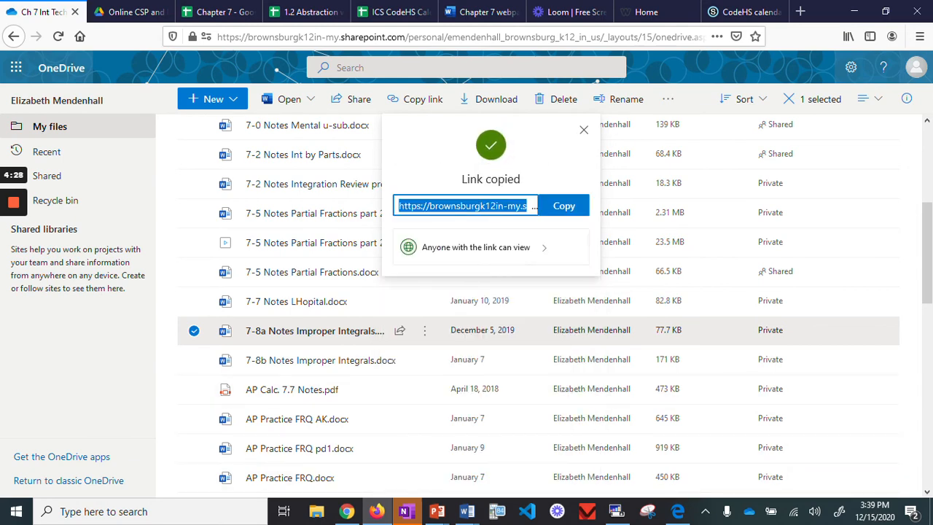
click(563, 207)
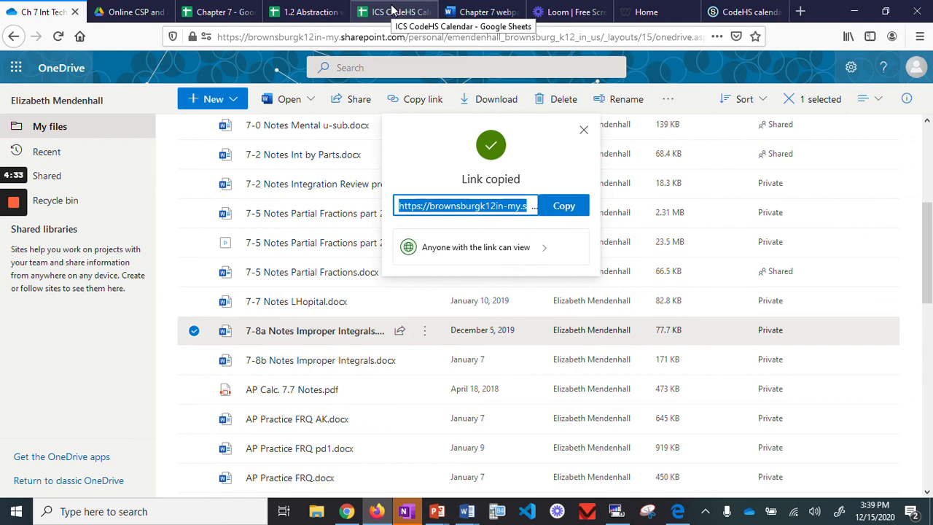
Step: Return to the Chapter 7 webpage document and link the 12/16 row's "7.8" notes text to the copied OneDrive address
click(481, 12)
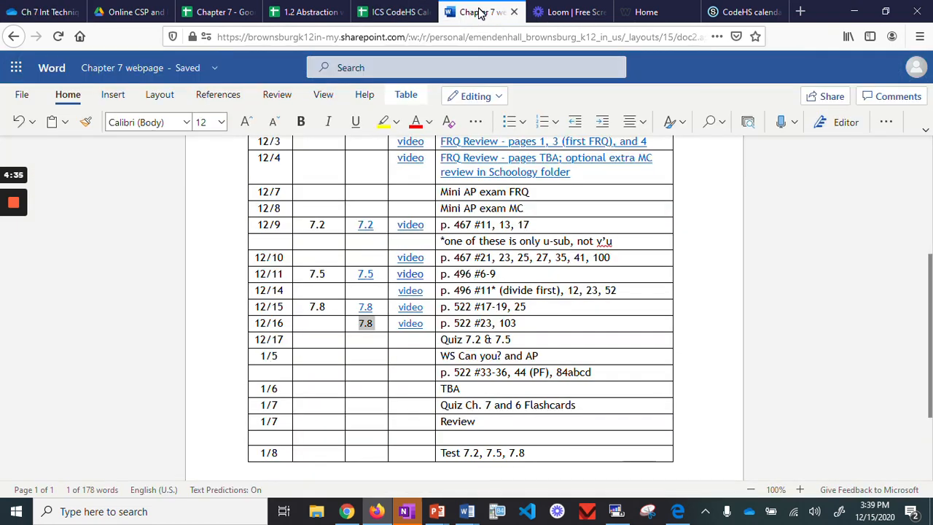
right_click(367, 326)
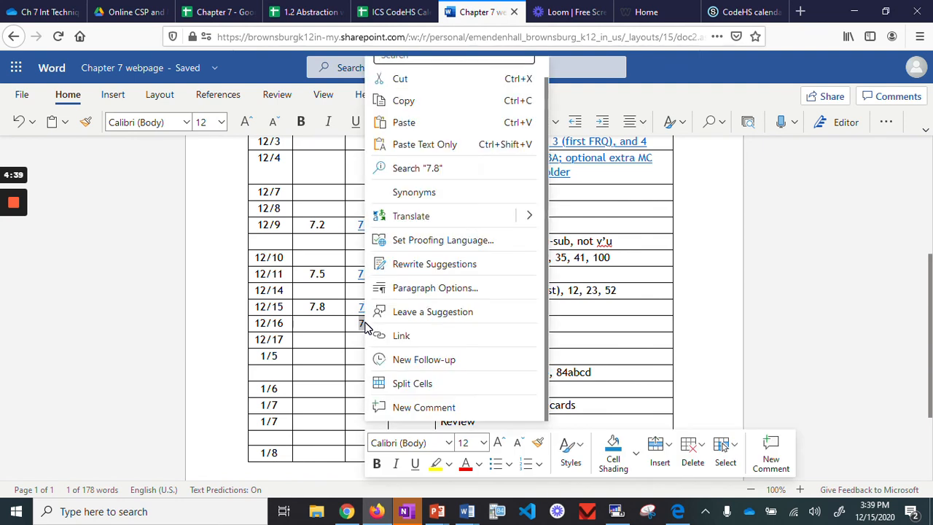
click(400, 336)
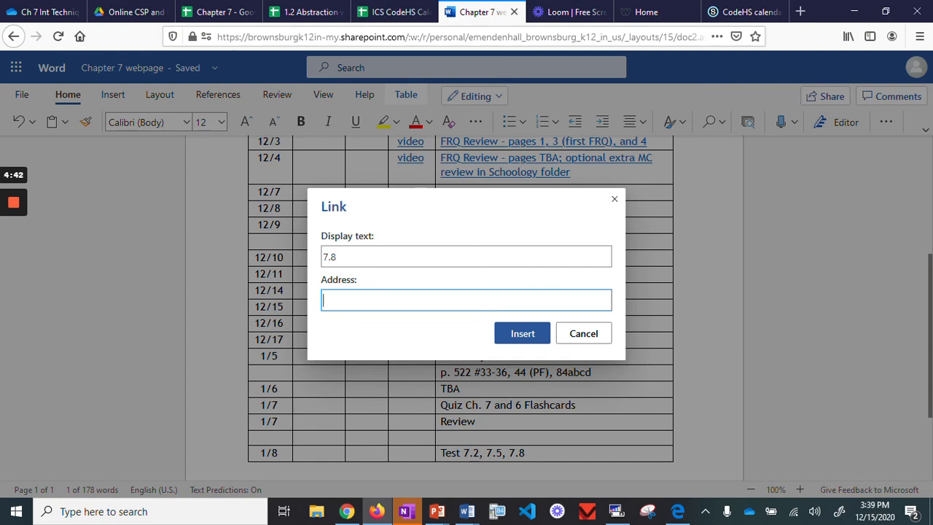
key(ctrl+v)
click(522, 331)
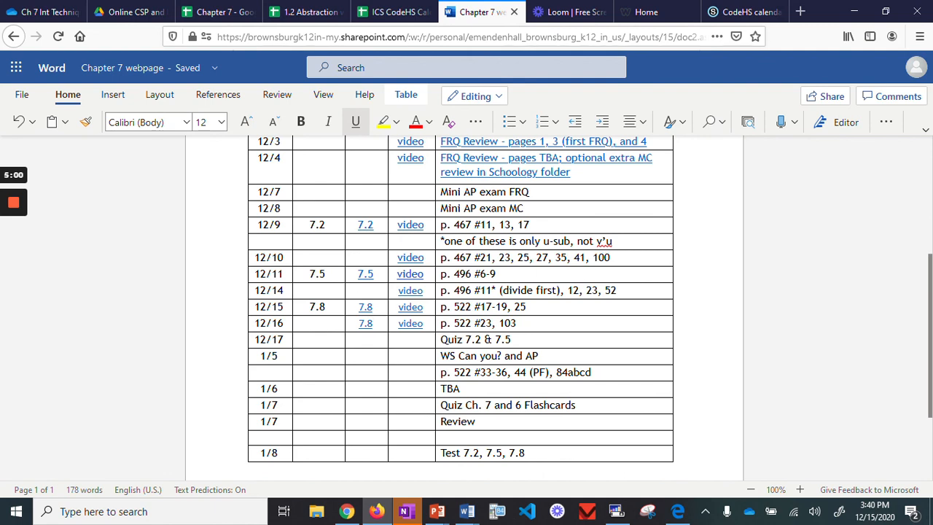
scroll(649, 281, up, 3)
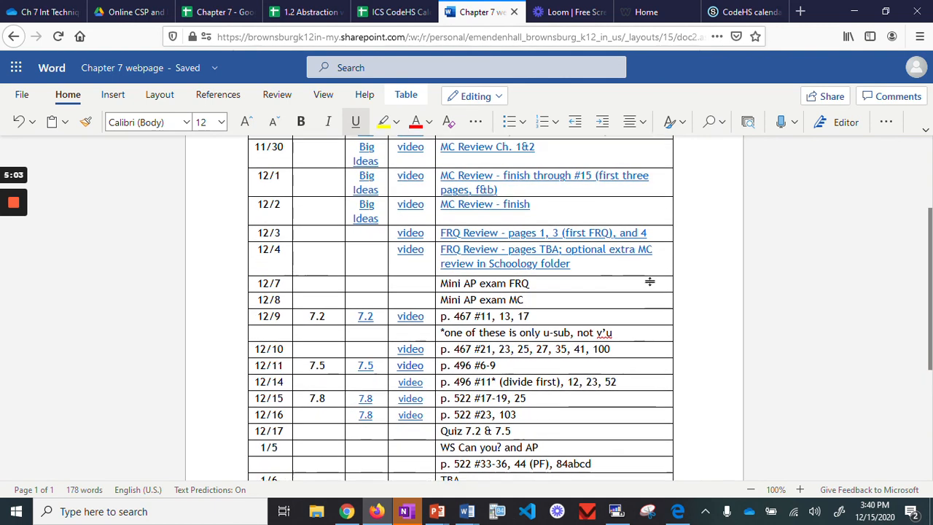
scroll(650, 281, up, 2)
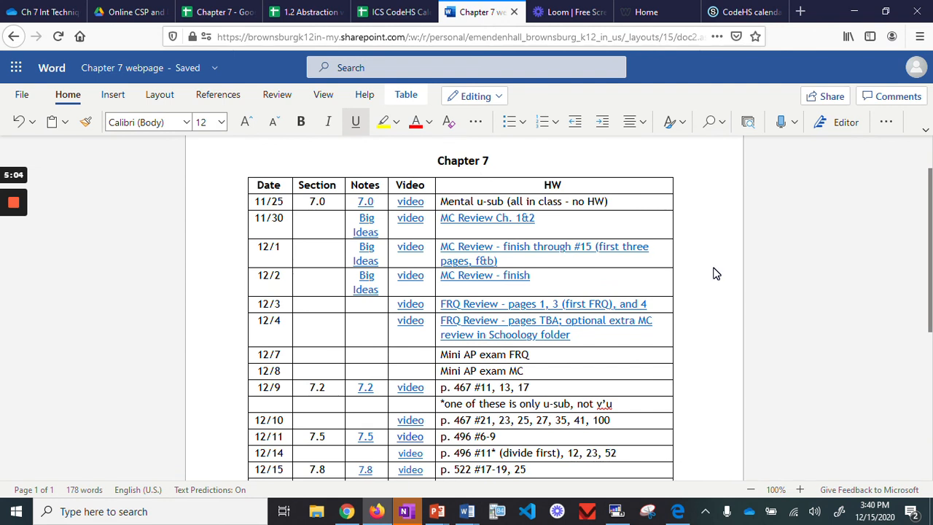